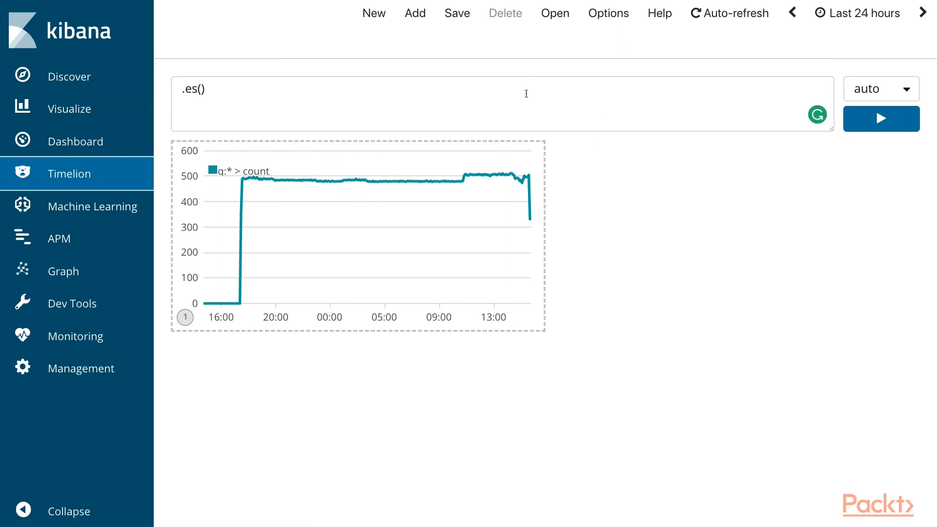
pyautogui.click(222, 87)
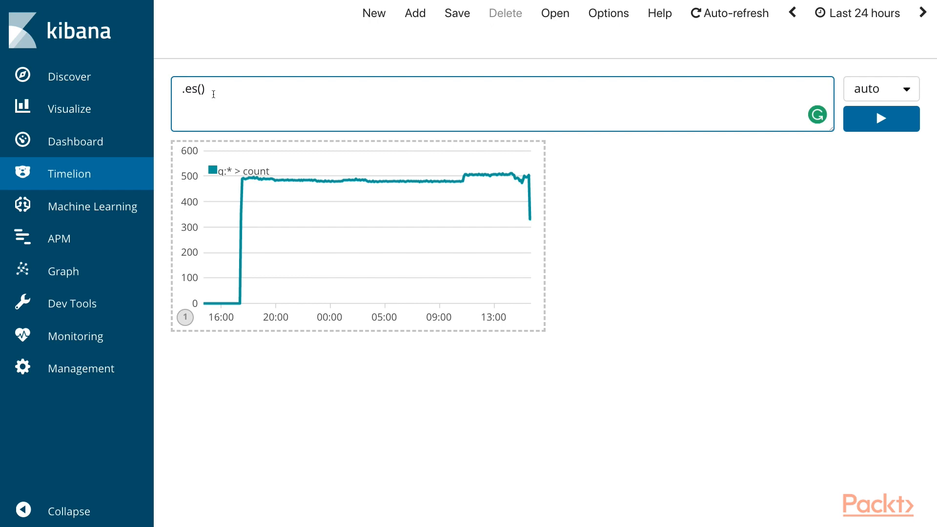
pyautogui.click(870, 130)
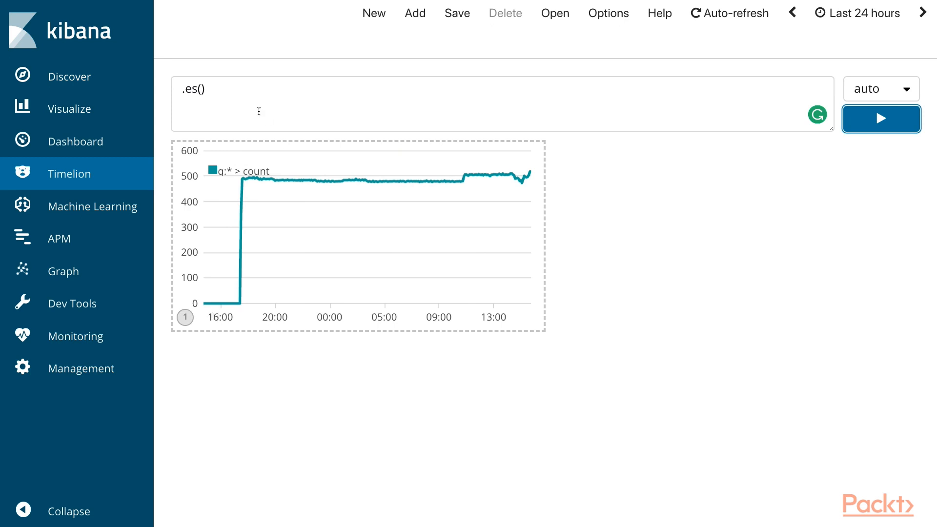
pyautogui.moveTo(239, 102); pyautogui.dragTo(161, 88)
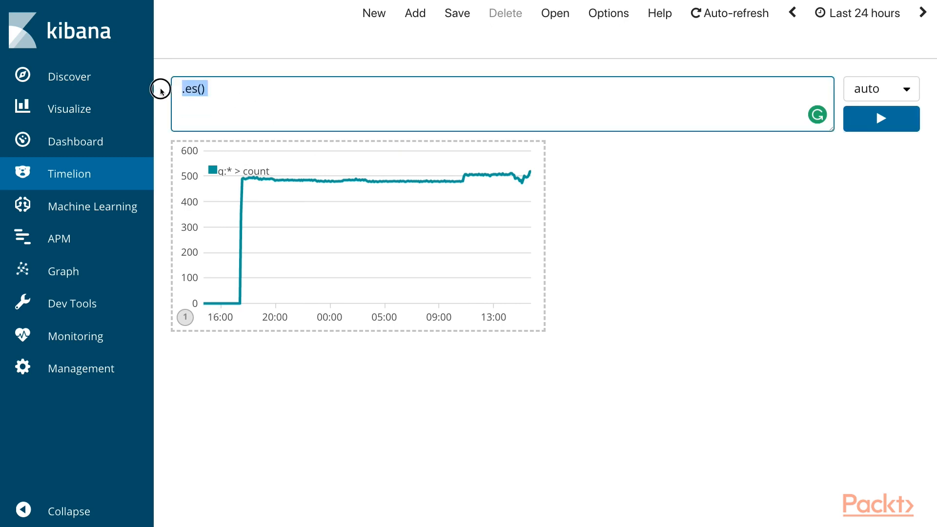
pyautogui.write(".es(index=metricbeat-*, timefield='@timestamp', metric='avg:system.cpu.user.pct')")
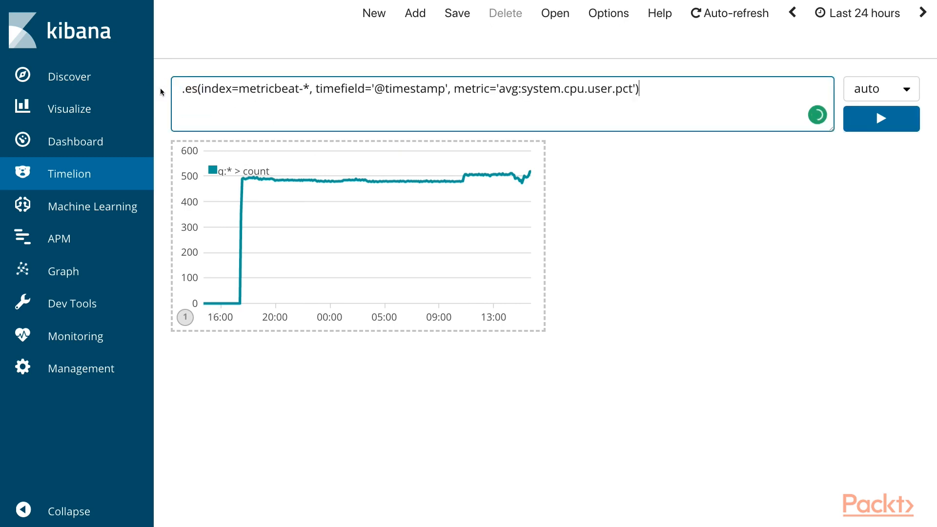
# Step: Examine the expression's .es function and its index, timefield and metric arguments one by one
pyautogui.moveTo(183, 90); pyautogui.dragTo(196, 89)
pyautogui.click(196, 89)
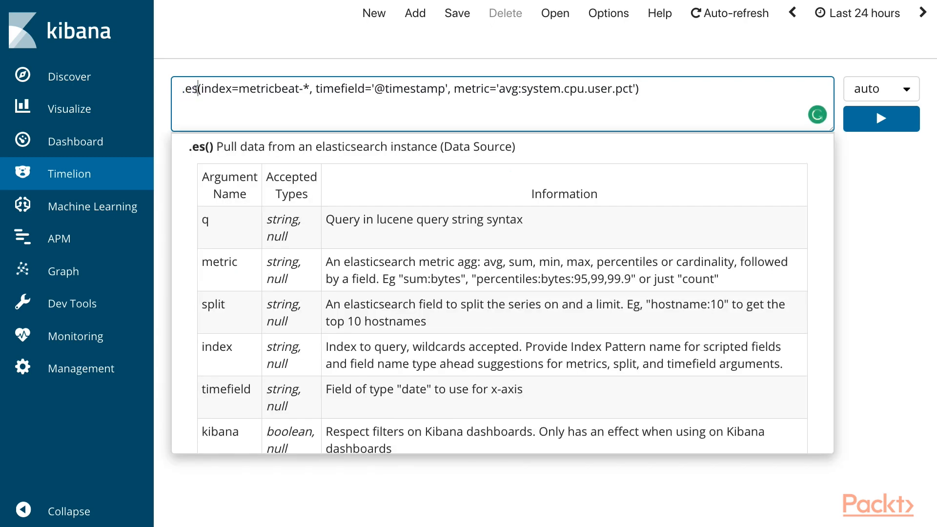
pyautogui.moveTo(199, 88); pyautogui.dragTo(311, 91)
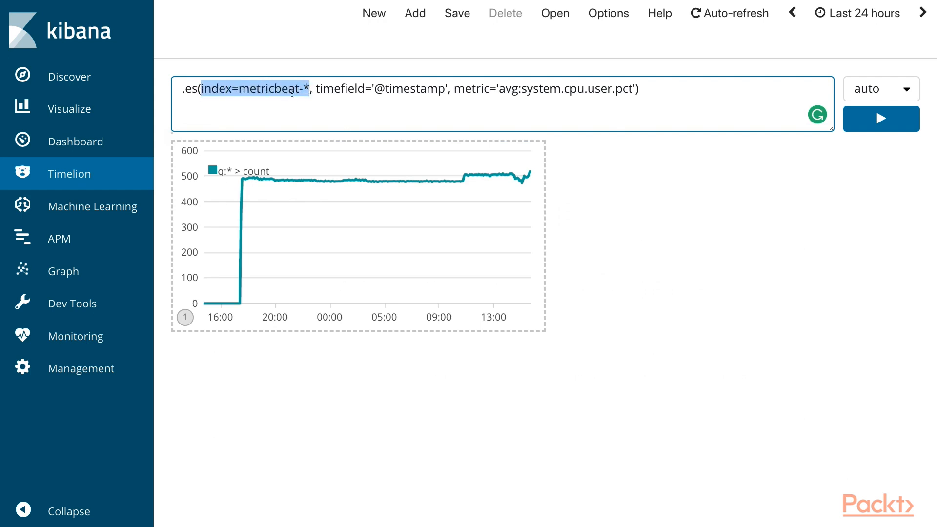
pyautogui.click(292, 91)
pyautogui.moveTo(315, 90); pyautogui.dragTo(446, 88)
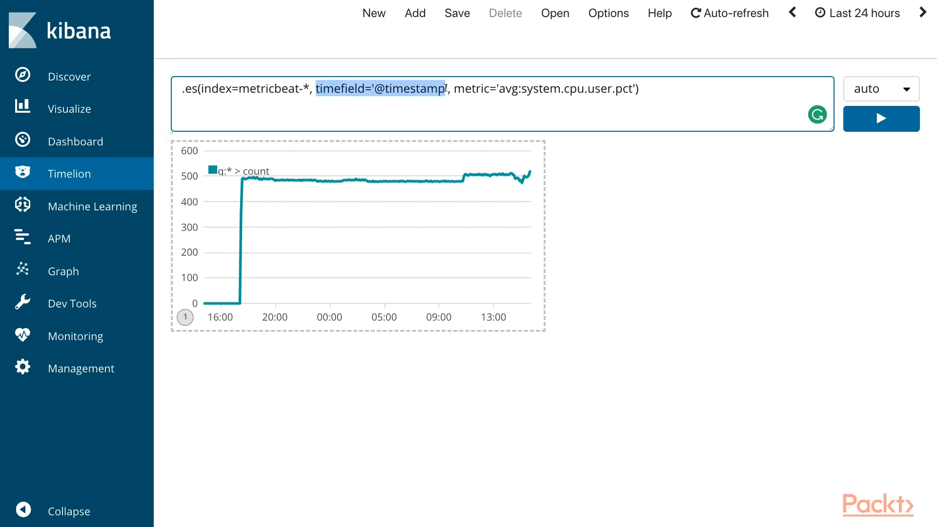
pyautogui.moveTo(453, 88); pyautogui.dragTo(635, 85)
pyautogui.doubleClick(506, 93)
pyautogui.click(500, 92)
pyautogui.moveTo(500, 92); pyautogui.dragTo(519, 92)
pyautogui.click(533, 90)
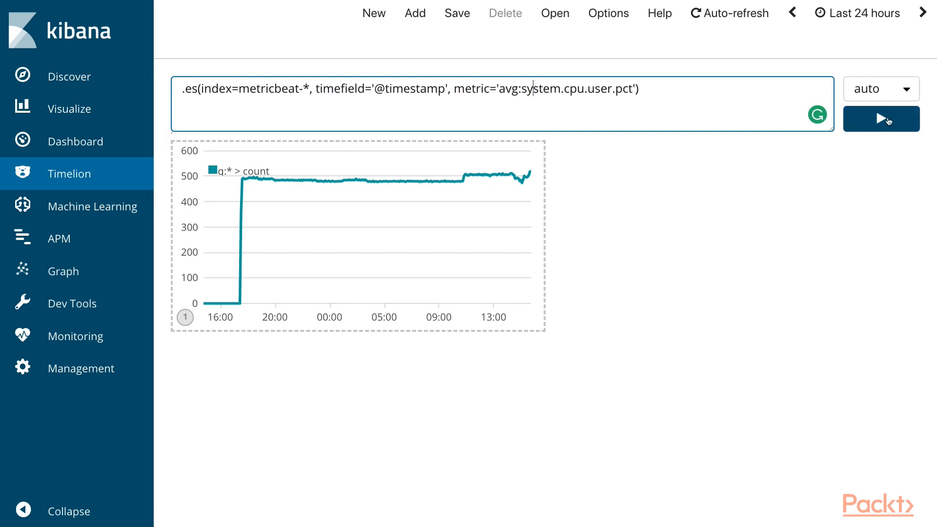
# Step: Run the average CPU usage expression and expand its chart to full size
pyautogui.click(888, 121)
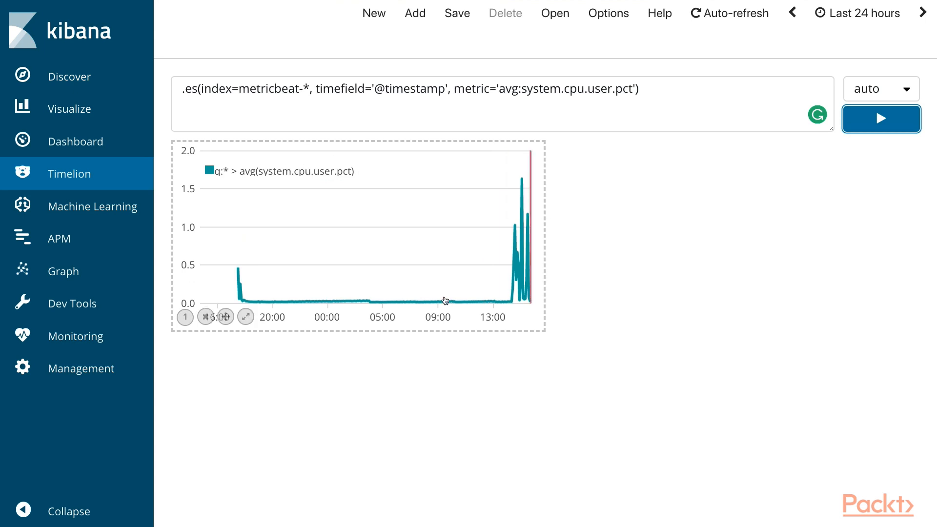
pyautogui.click(250, 320)
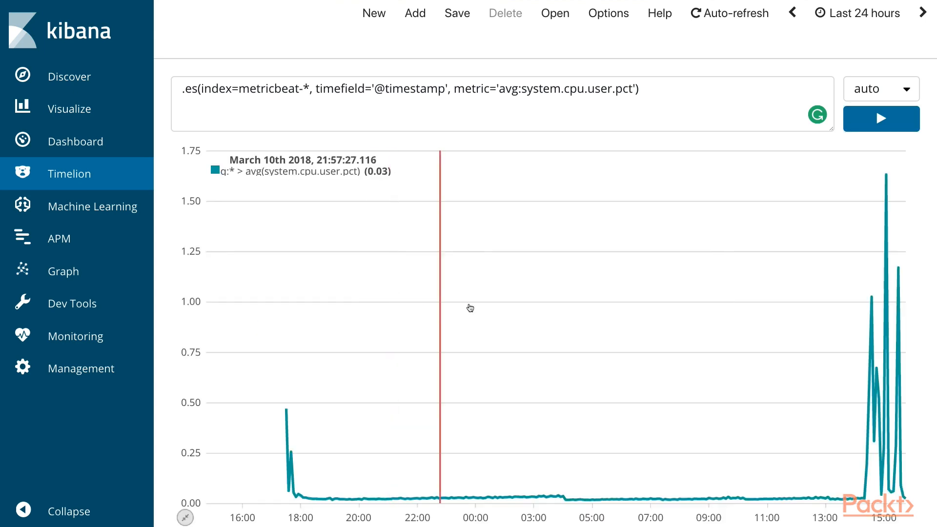
pyautogui.scroll(-1, 735, 312)
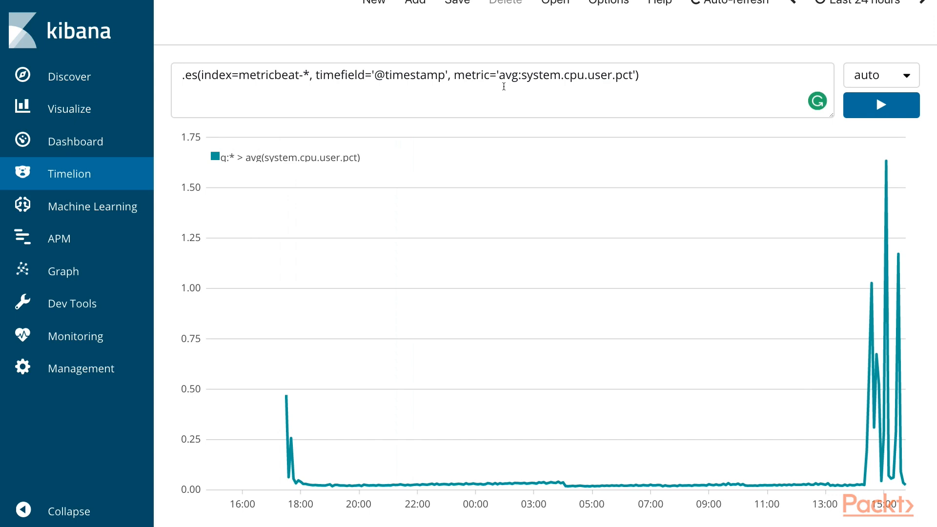
# Step: Append a comma and a copy of the CPU series as a second series in the expression
pyautogui.moveTo(504, 86); pyautogui.dragTo(632, 66)
pyautogui.hotkey('ctrl', 'c')
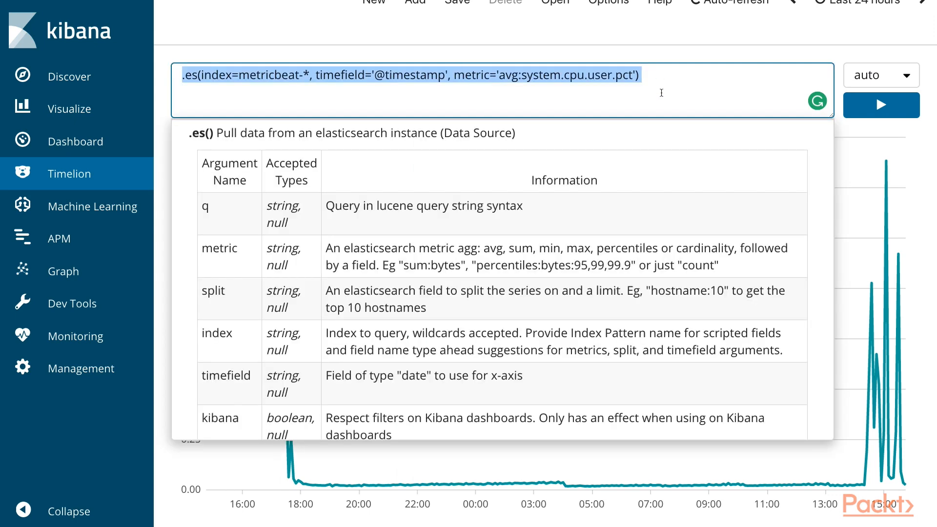
pyautogui.click(661, 92)
pyautogui.click(644, 78)
pyautogui.write(',')
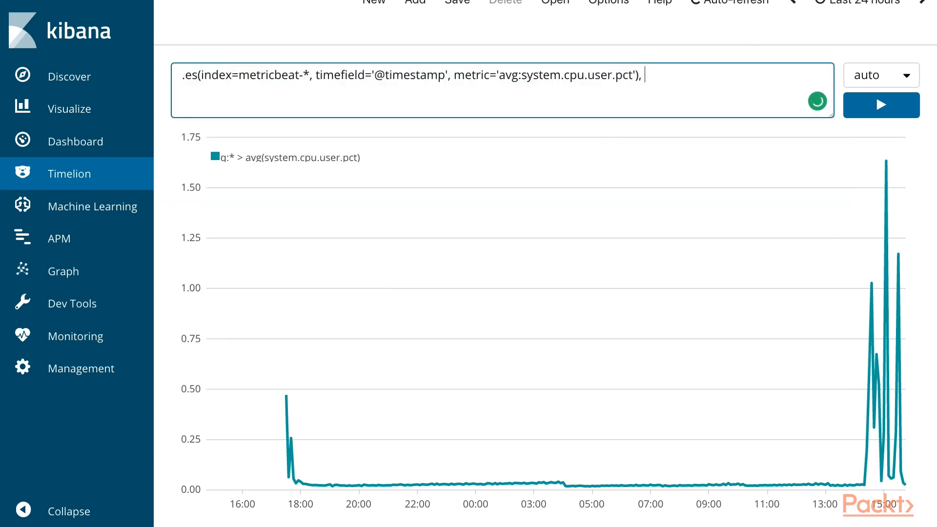
pyautogui.hotkey('ctrl', 'v')
pyautogui.press('Return')
# Step: Set the second series' metric to avg:system.mem.used.pct and run the expression
pyautogui.moveTo(431, 93); pyautogui.dragTo(499, 93)
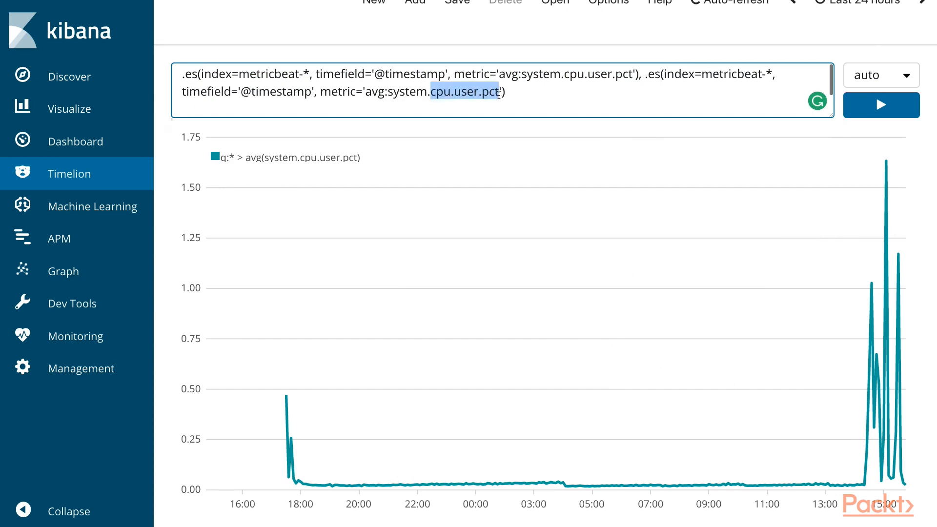
pyautogui.write('mem.used.pct')
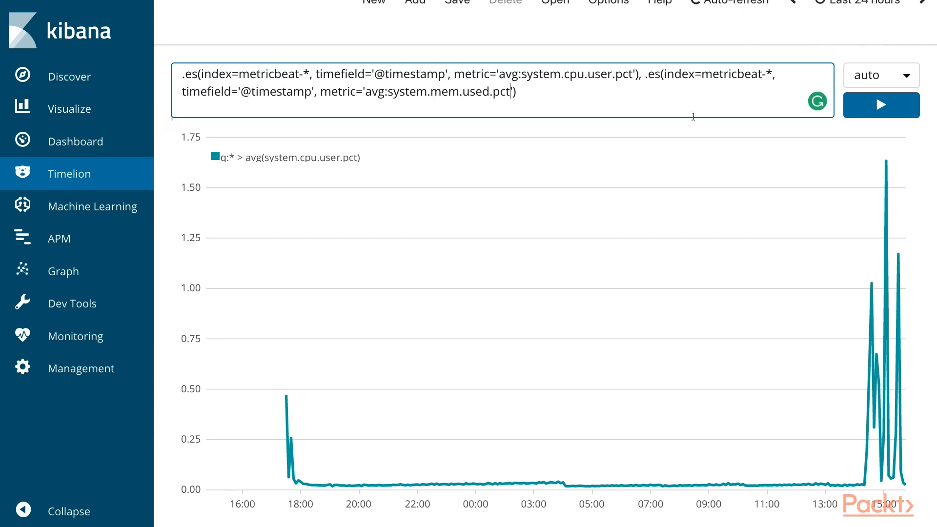
pyautogui.click(858, 115)
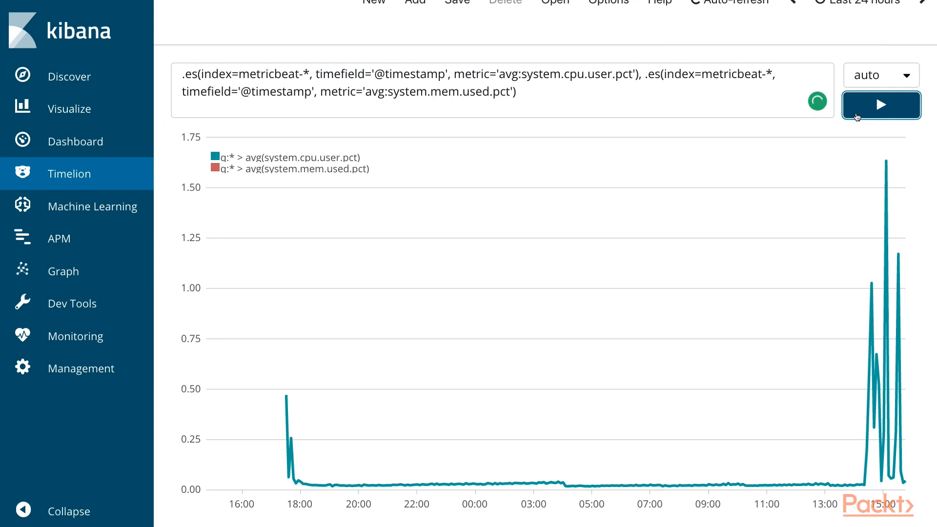
# Step: Correct the second series' metric to avg:system.memory.used.pct and rerun the expression
pyautogui.click(458, 97)
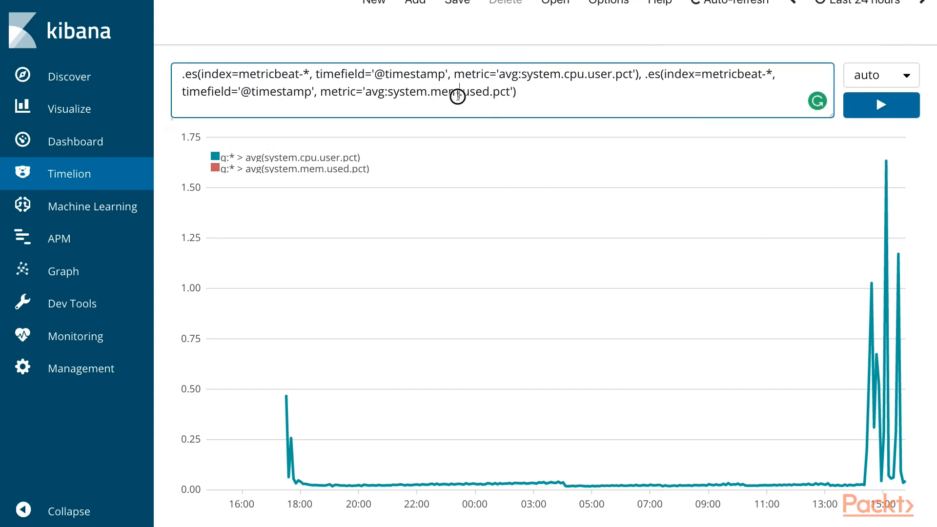
pyautogui.write('ory')
pyautogui.click(903, 117)
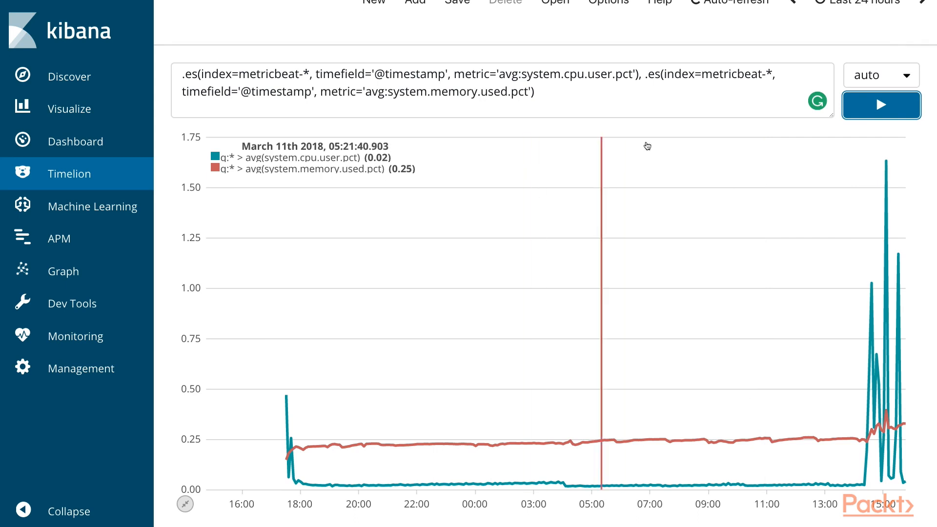
pyautogui.click(646, 77)
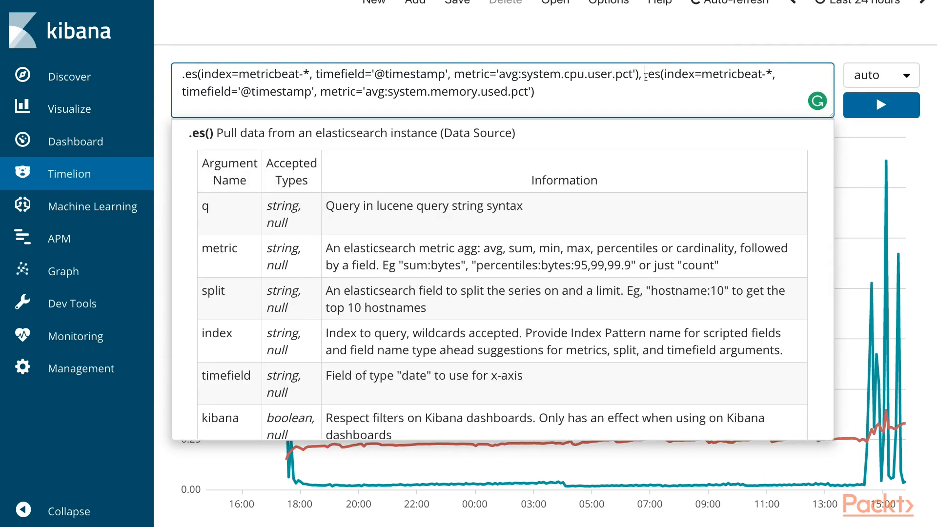
pyautogui.write('.')
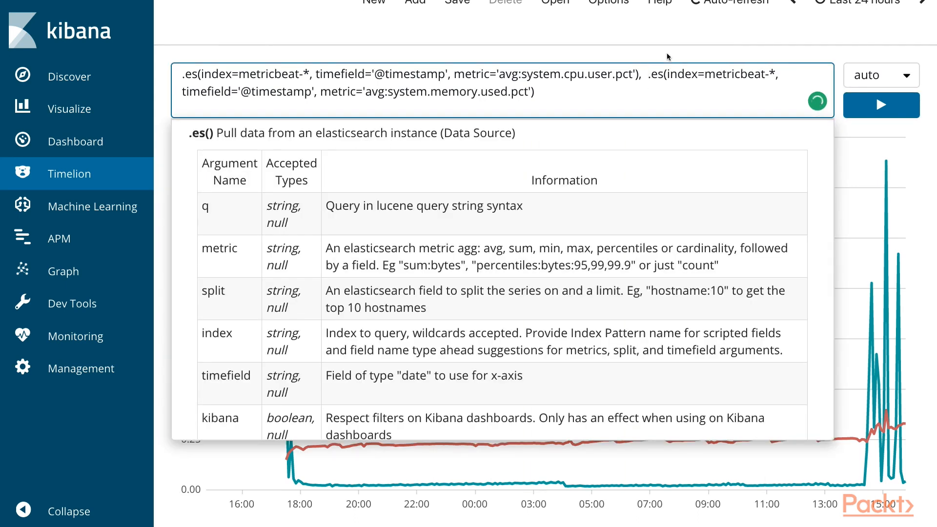
pyautogui.click(848, 96)
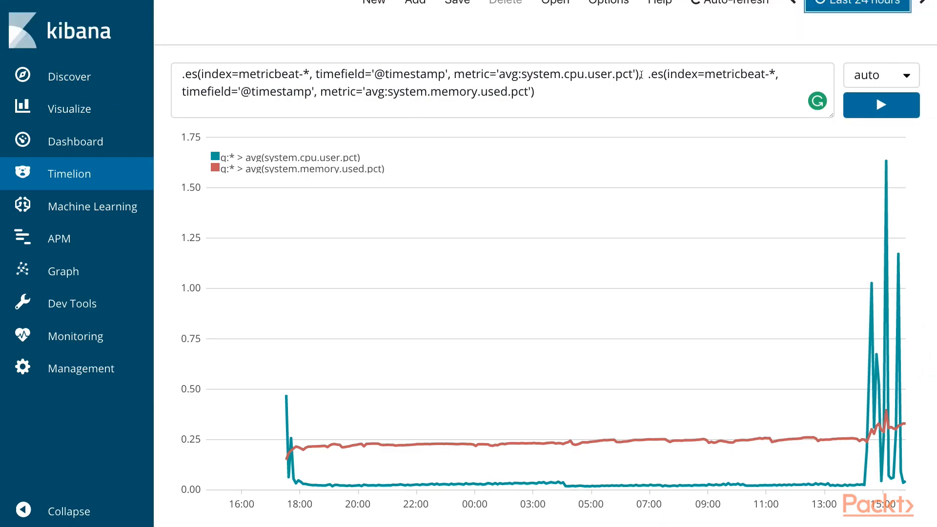
# Step: Remove the memory series from the expression and run it with only the CPU series
pyautogui.moveTo(641, 75); pyautogui.dragTo(176, 69)
pyautogui.hotkey('ctrl', 'c')
pyautogui.click(647, 78)
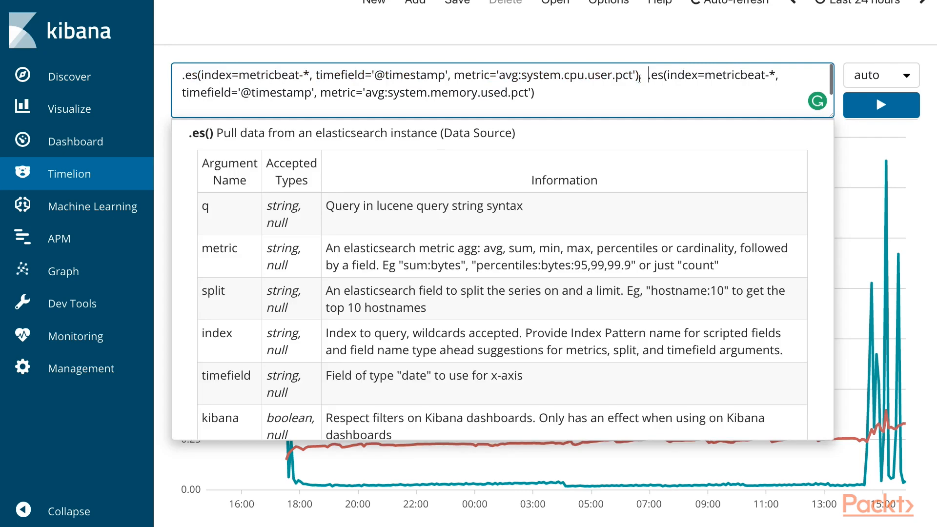
pyautogui.moveTo(648, 78); pyautogui.dragTo(541, 93)
pyautogui.press('BackSpace')
pyautogui.press('BackSpace')
pyautogui.press('BackSpace')
pyautogui.click(881, 105)
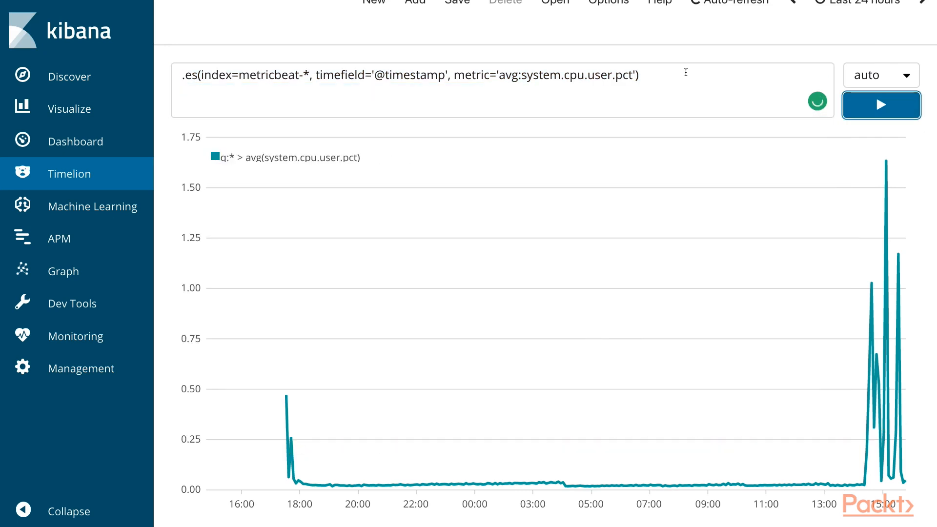
# Step: Append a copy of the CPU series to the expression, with commas before and after it
pyautogui.click(685, 72)
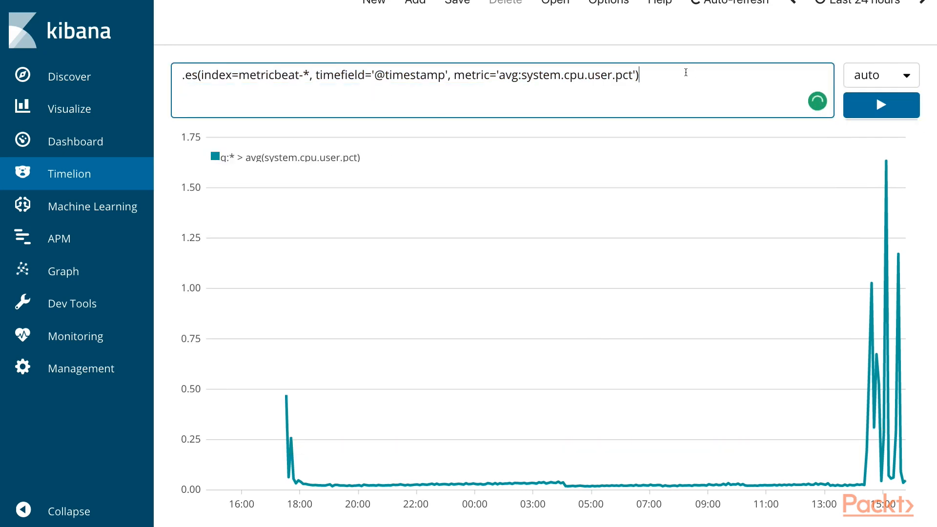
pyautogui.write(',')
pyautogui.hotkey('ctrl', 'v')
pyautogui.write(',')
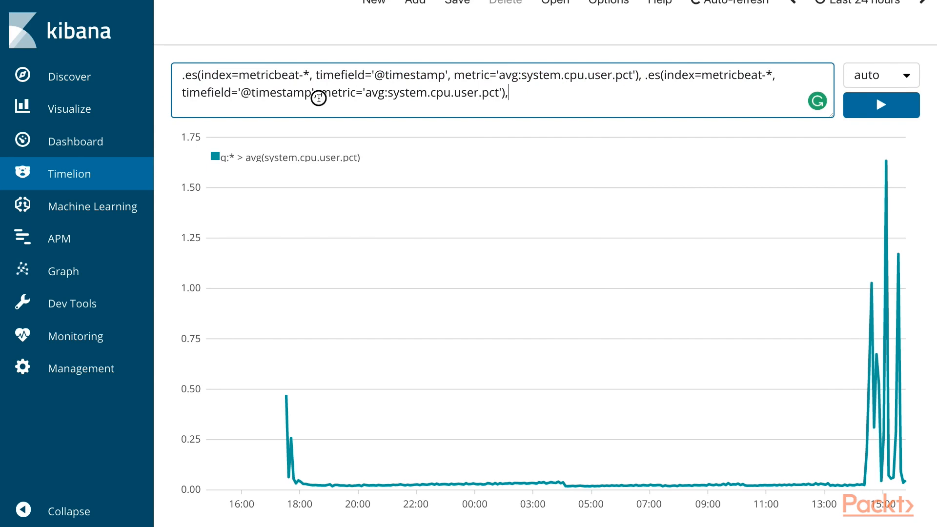
# Step: Add offset='-1h' between the timefield and metric arguments of the second CPU series and run the expression
pyautogui.click(319, 97)
pyautogui.write('offset')
pyautogui.write('=')
pyautogui.write("'-1h'")
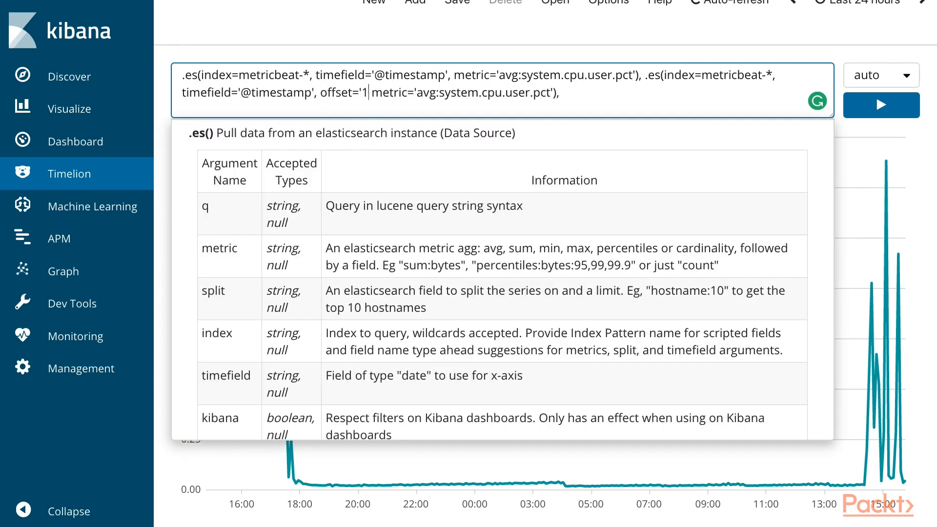
pyautogui.write(',')
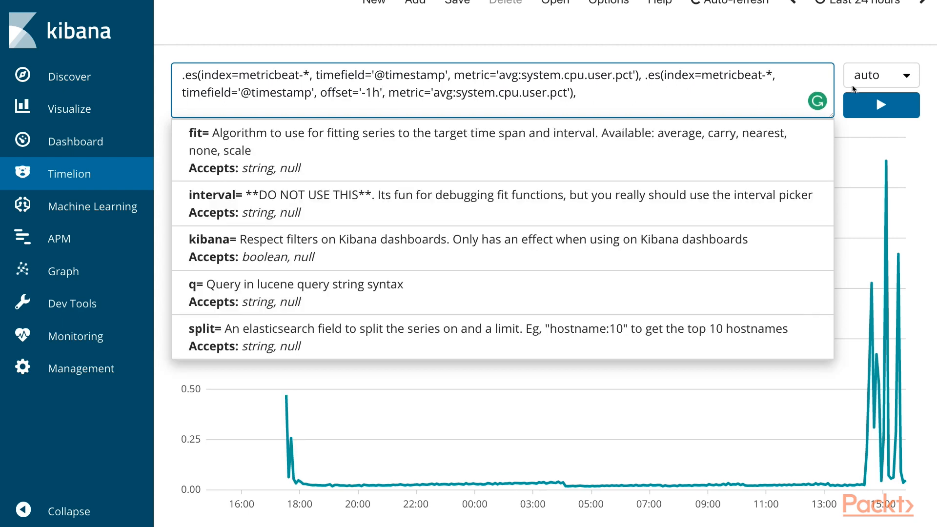
pyautogui.click(878, 104)
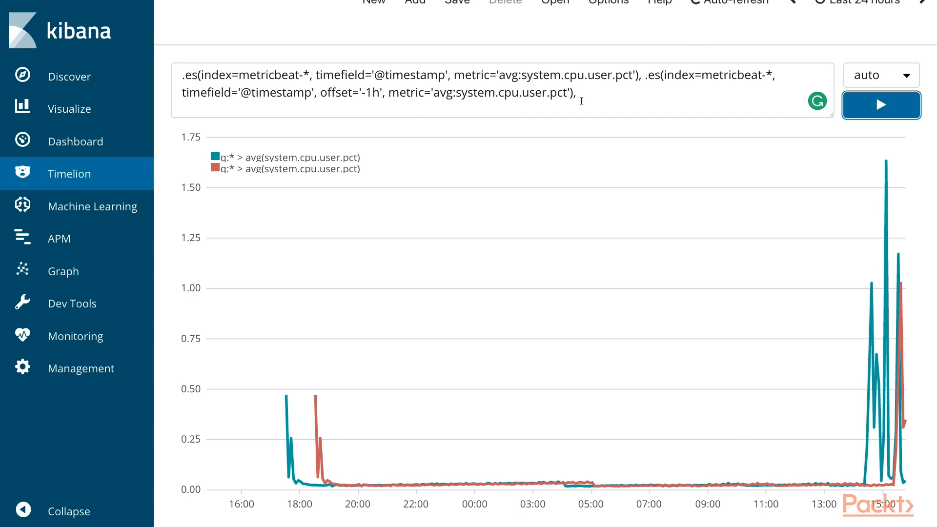
# Step: Chain .label("Now") onto the first CPU series and rerun the expression
pyautogui.click(639, 77)
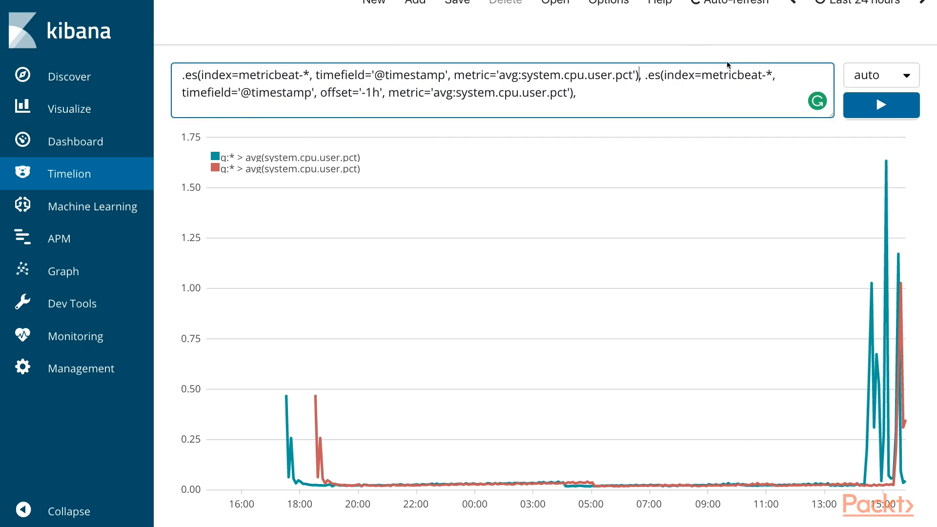
pyautogui.press('Left')
pyautogui.press('Left')
pyautogui.press('Left')
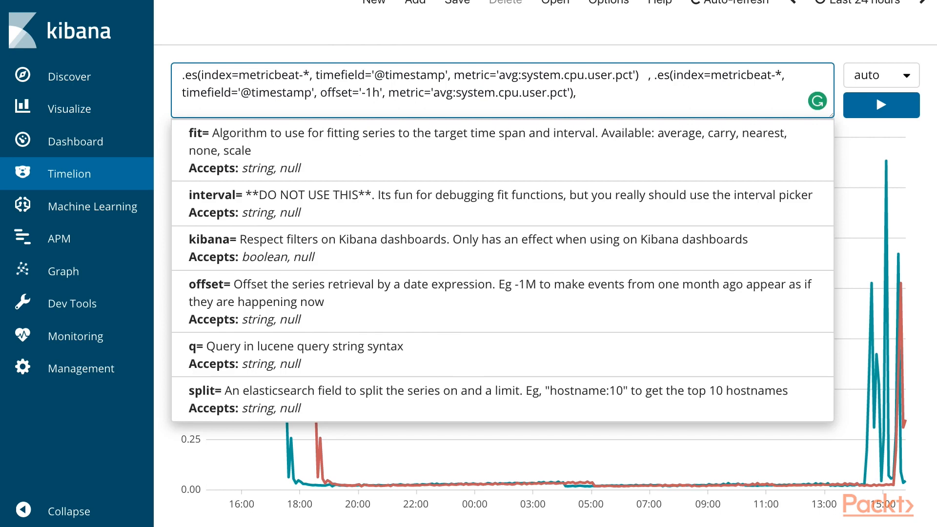
pyautogui.write('.label(')
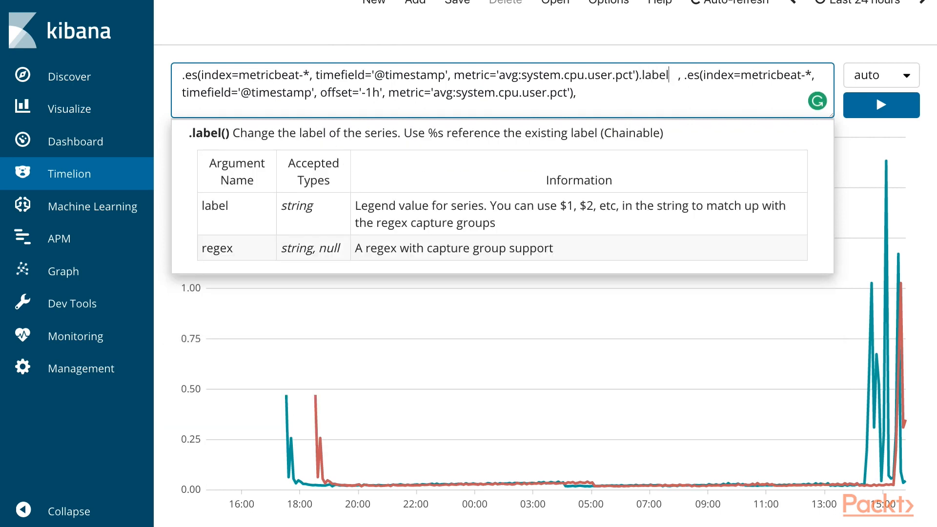
pyautogui.write('"Now"')
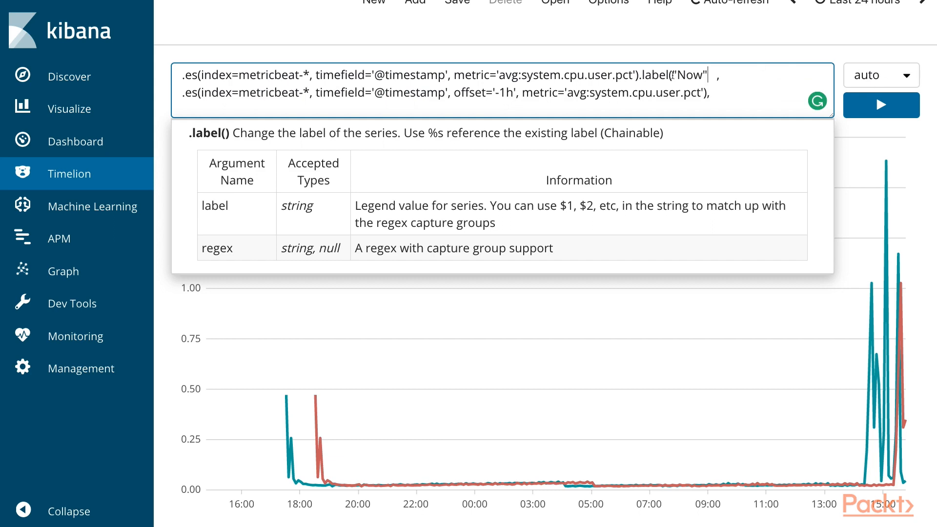
pyautogui.write(')')
pyautogui.click(858, 116)
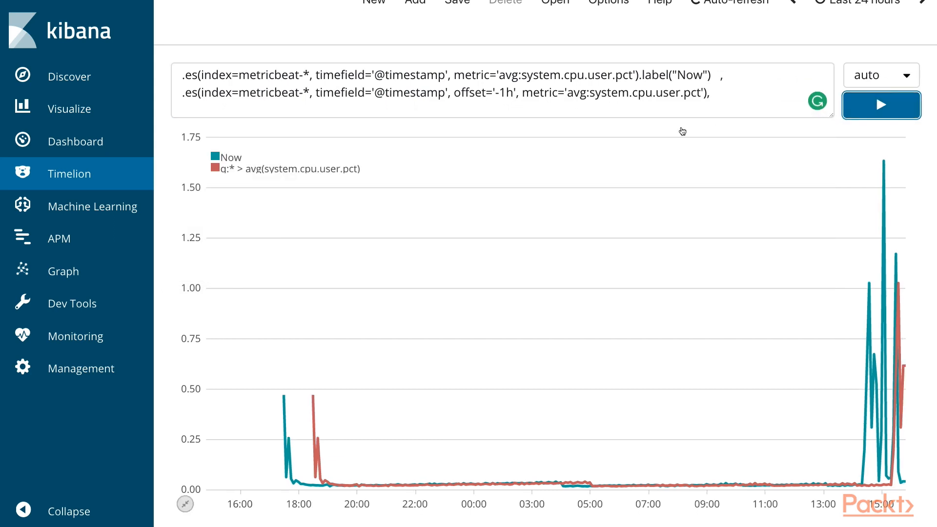
# Step: Chain .label("24 hours ago") onto the offset CPU series and rerun the expression
pyautogui.click(222, 166)
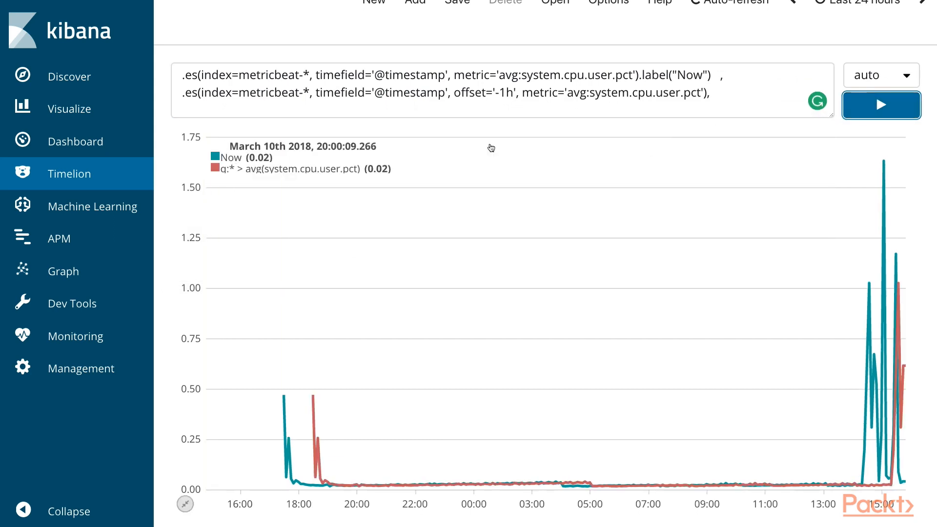
pyautogui.click(708, 93)
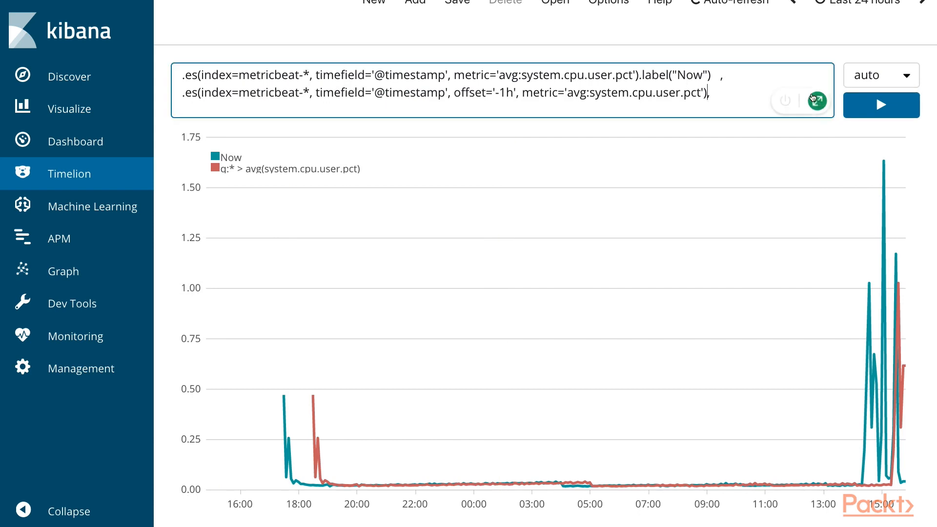
pyautogui.write('.label("24')
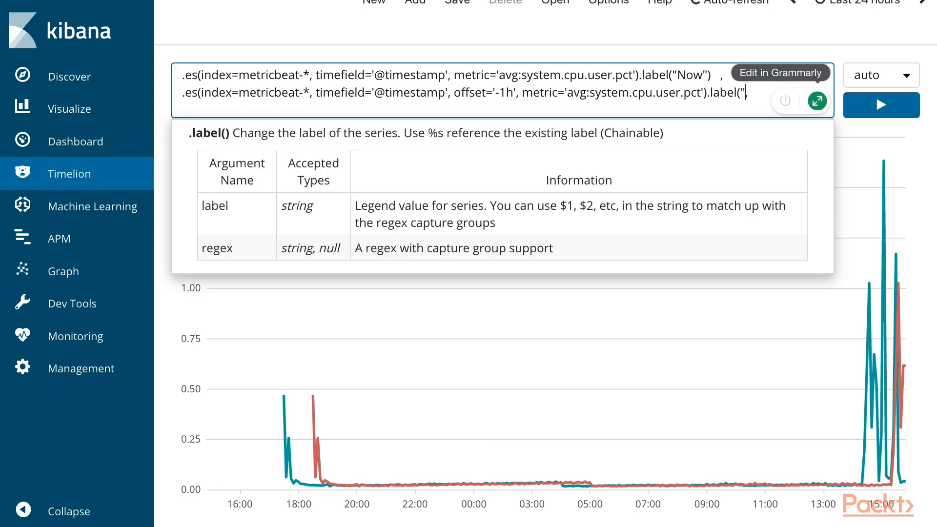
pyautogui.write(' hours ago"),')
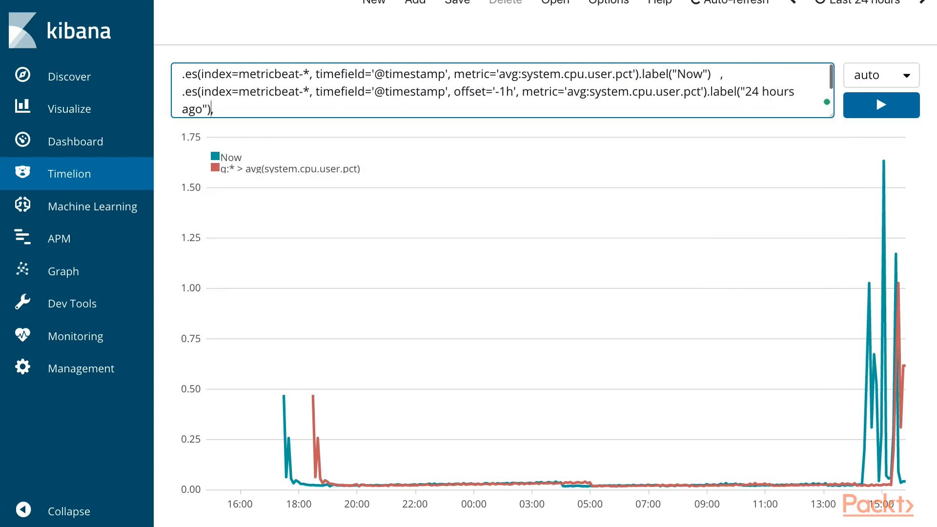
pyautogui.click(883, 111)
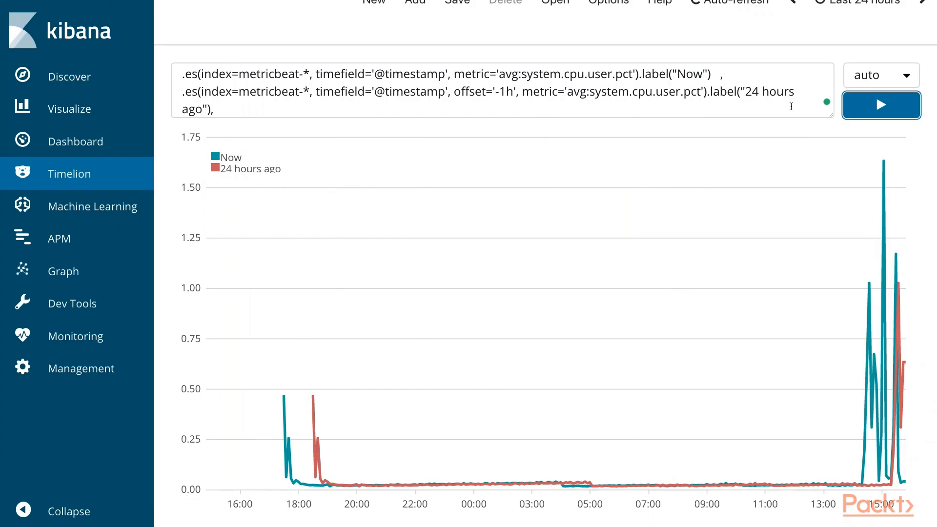
# Step: Replace the expression's trailing comma with .title("Time Analysis of My CPU") and run it
pyautogui.click(215, 110)
pyautogui.press('BackSpace')
pyautogui.write('.')
pyautogui.write('title')
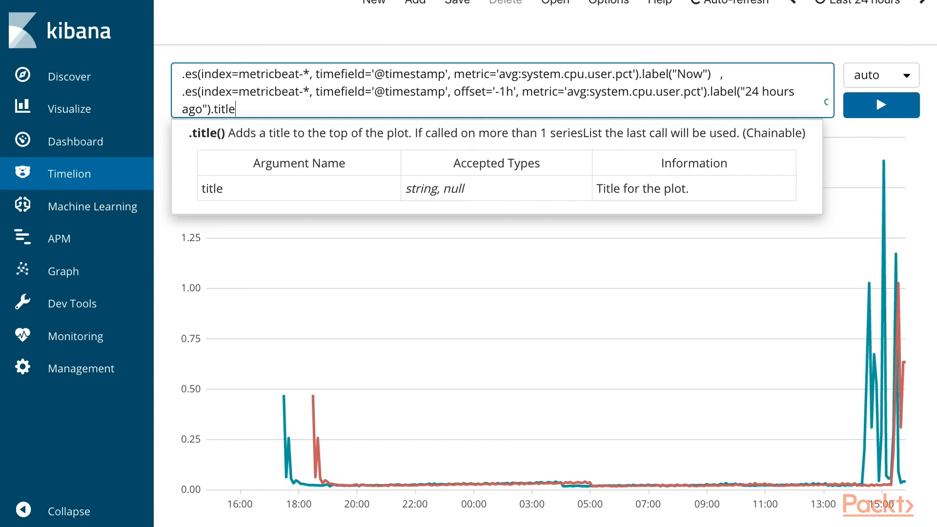
pyautogui.write('("Time Analysis ')
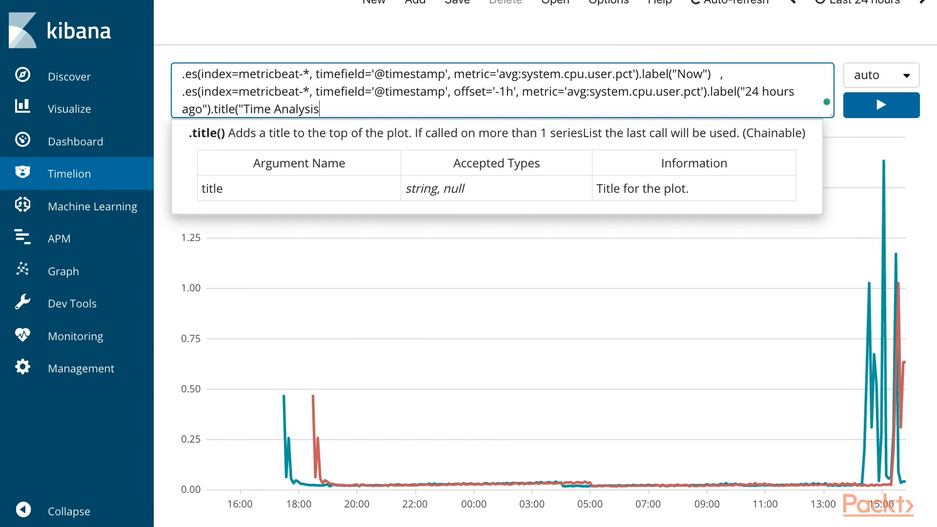
pyautogui.write('of My CPU")')
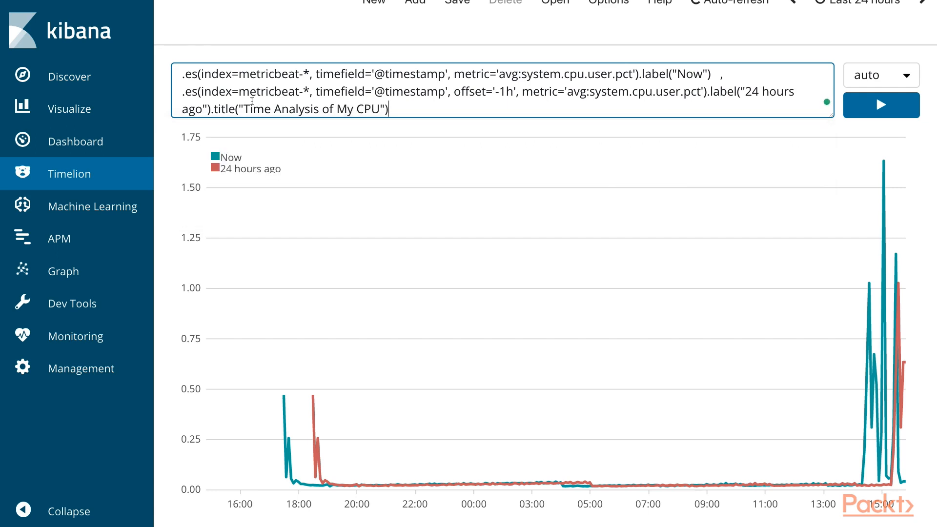
pyautogui.click(879, 111)
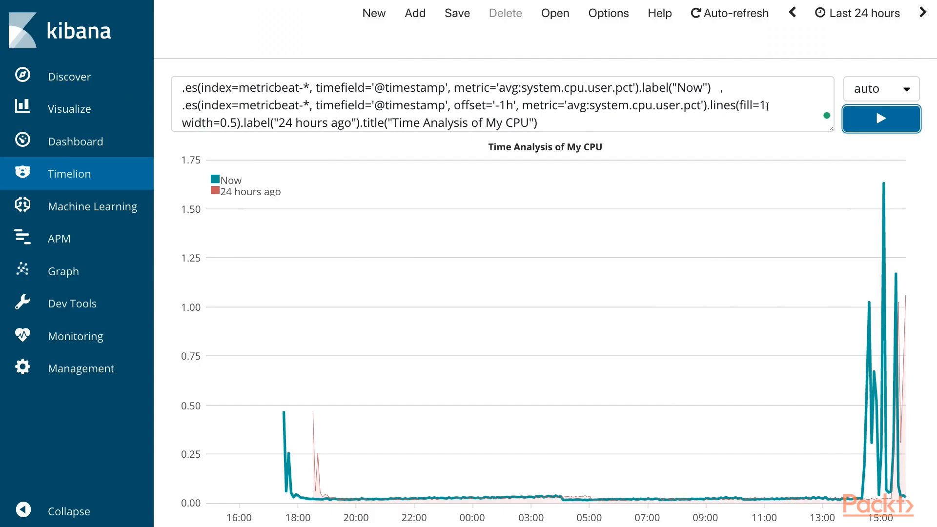
# Step: Review the .lines(fill=1, width=0.5) styling on the offset CPU series and rerun the expression
pyautogui.moveTo(707, 105); pyautogui.dragTo(765, 102)
pyautogui.moveTo(221, 123); pyautogui.dragTo(238, 121)
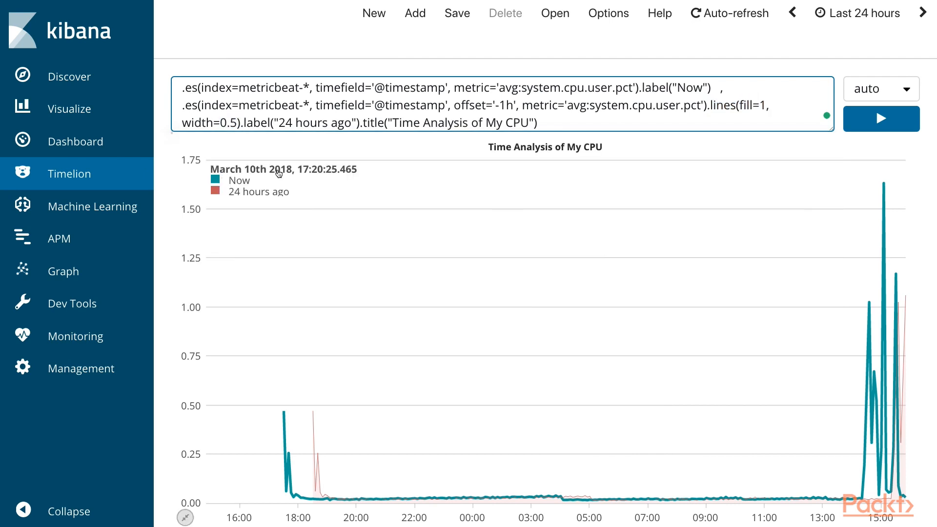
pyautogui.click(261, 122)
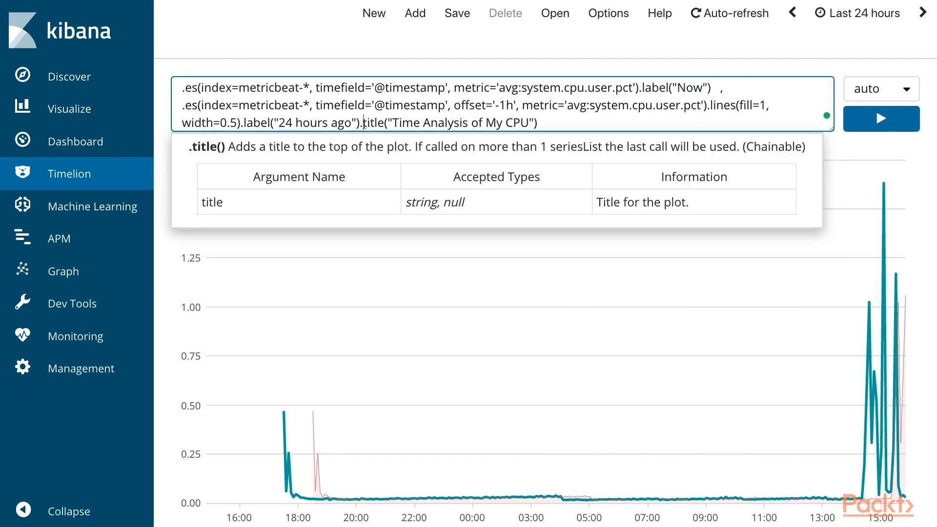
pyautogui.click(897, 120)
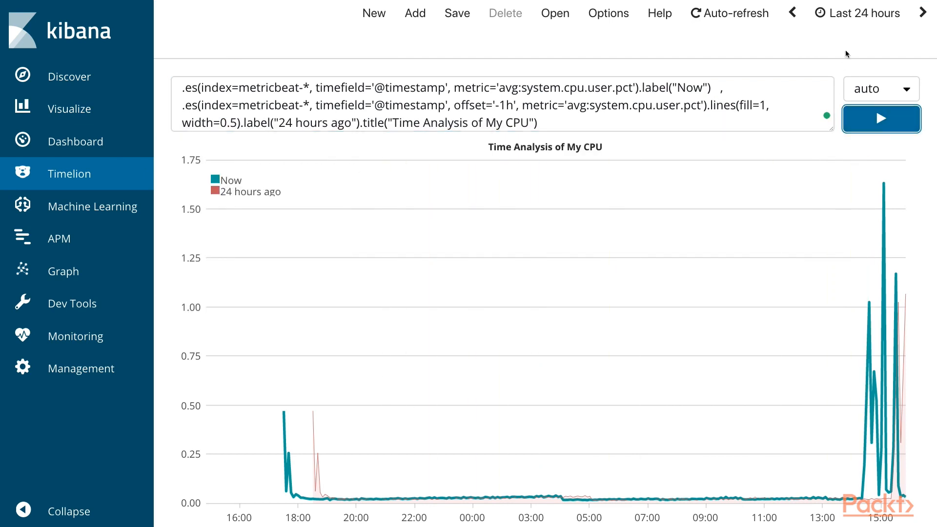
# Step: Switch the time range to Last 15 minutes, and widen it to Last 1 hour
pyautogui.click(855, 14)
pyautogui.click(600, 97)
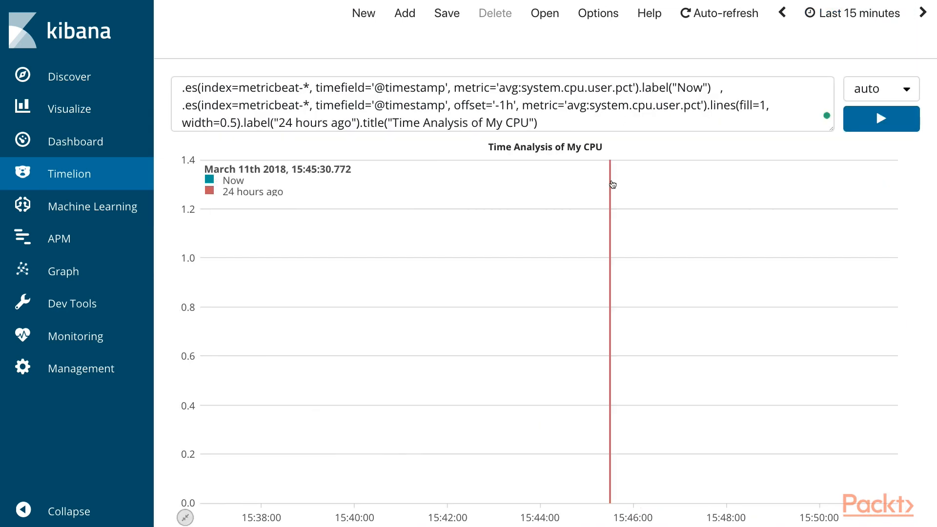
pyautogui.click(859, 14)
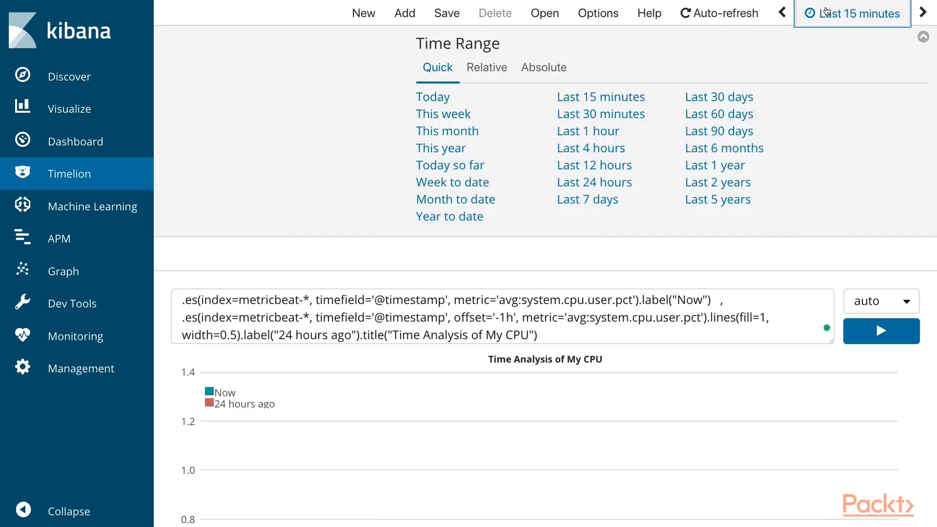
pyautogui.click(598, 129)
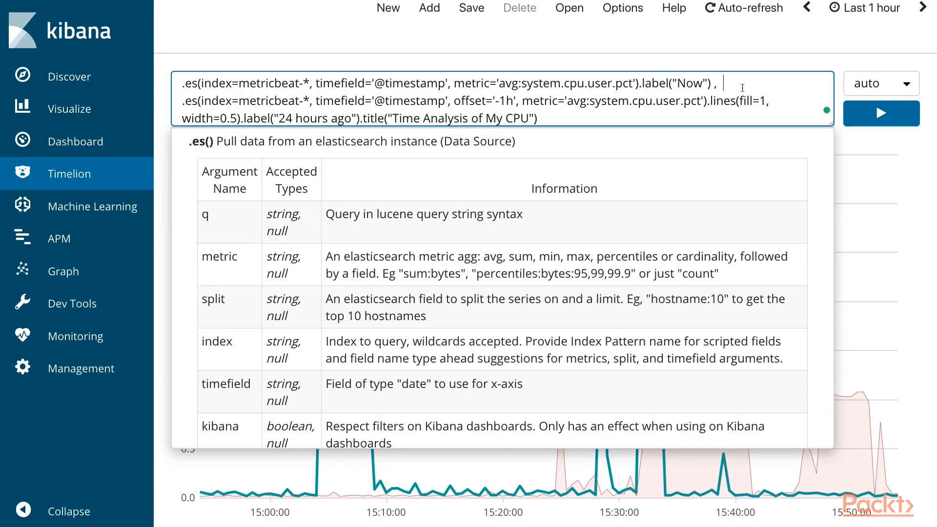
# Step: Insert .static(value=10, label("Fixed 10"), between the two CPU series and run the expression
pyautogui.write('.static(')
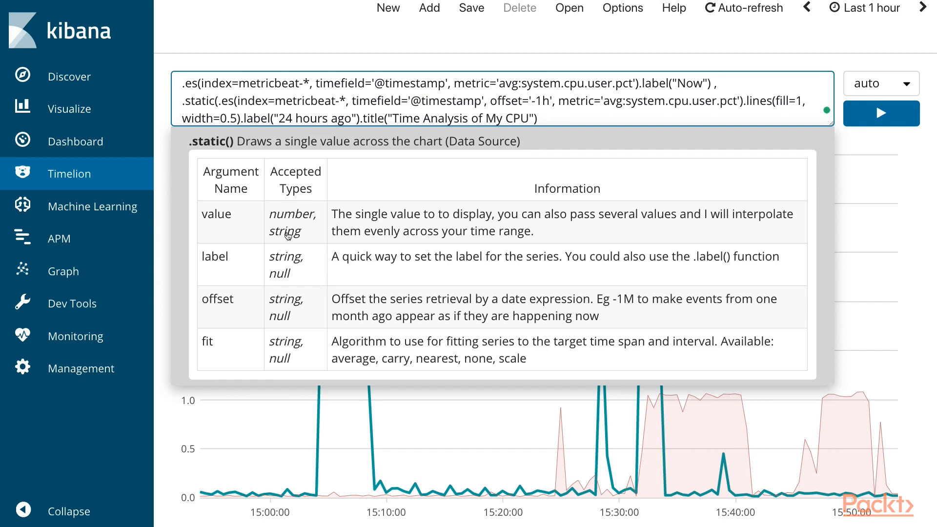
pyautogui.write('value=10,')
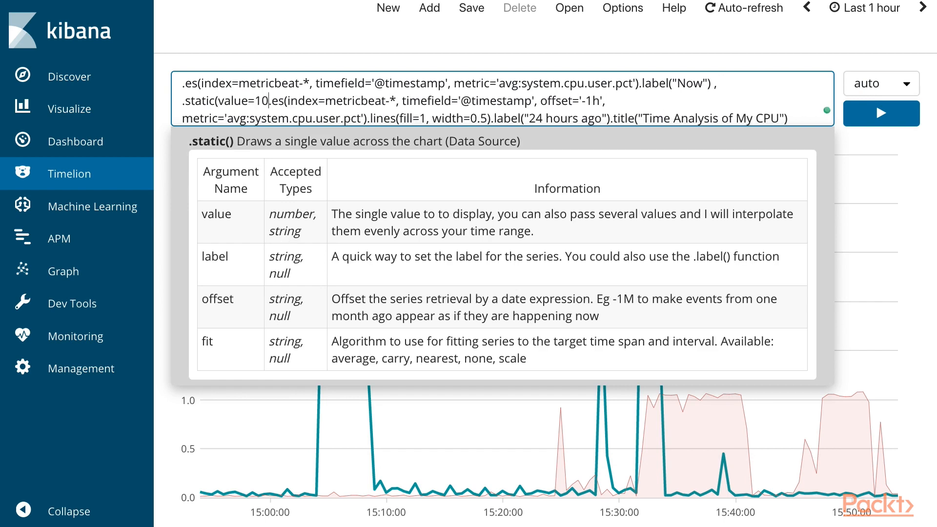
pyautogui.write(' label("')
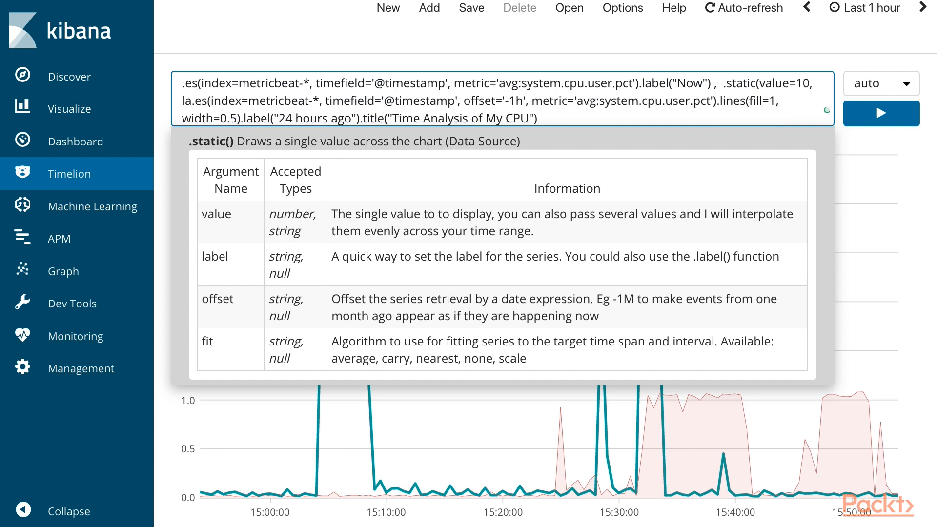
pyautogui.write('Fixed 10")')
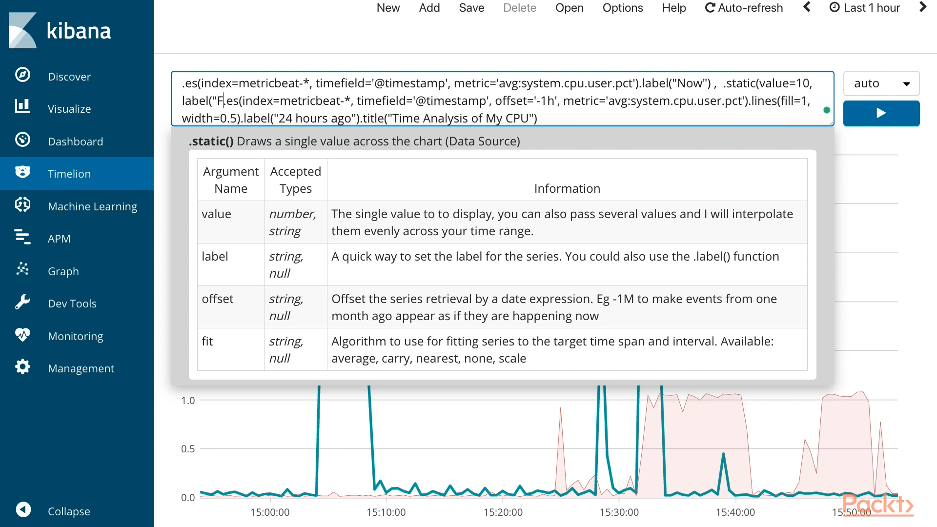
pyautogui.write(',')
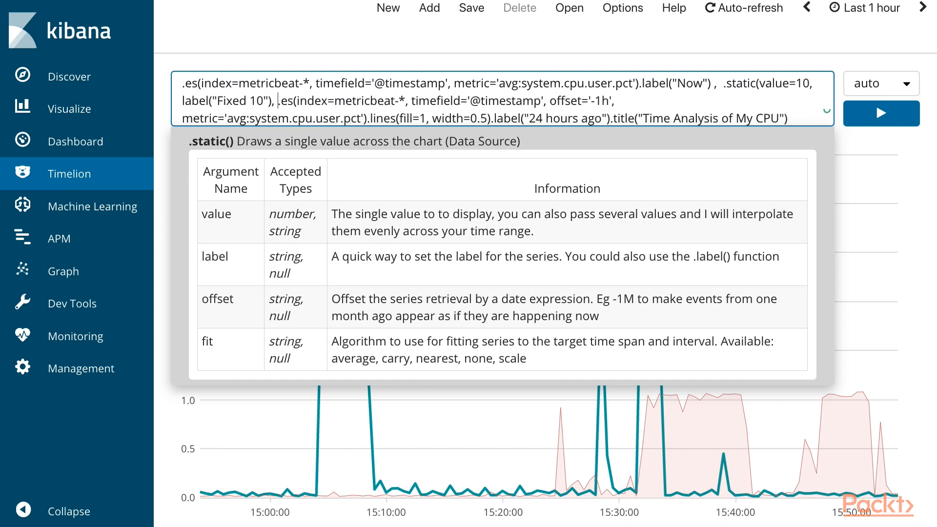
pyautogui.press('Return')
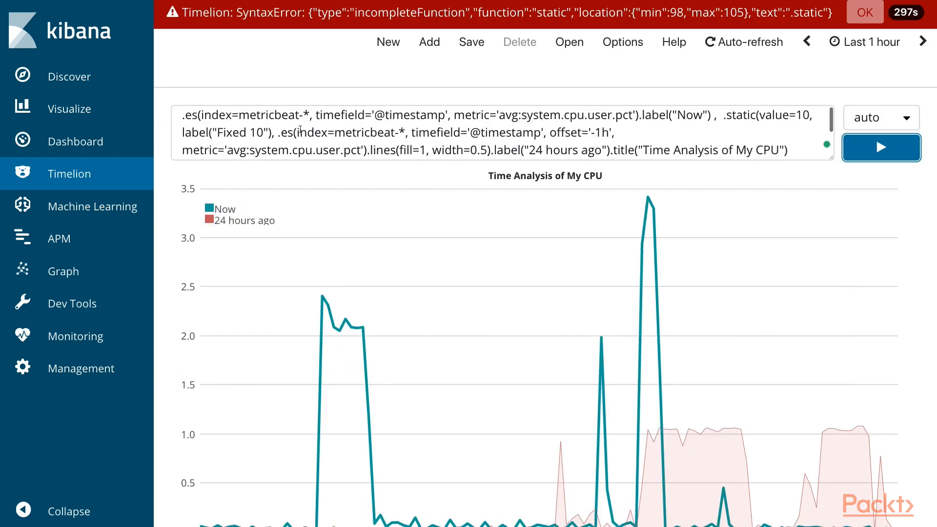
# Step: Correct the static series' label argument to label="Fixed 10" and rerun the expression
pyautogui.click(213, 133)
pyautogui.press('BackSpace')
pyautogui.write('=')
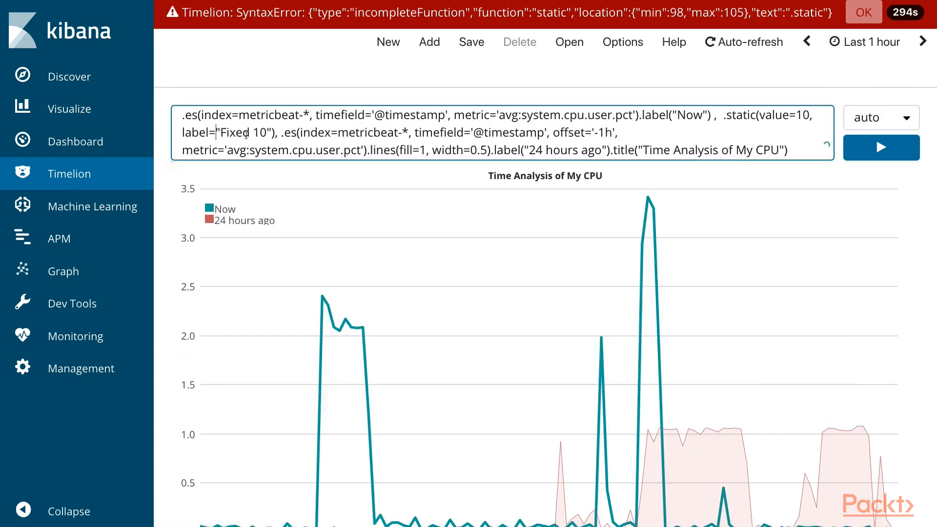
pyautogui.click(882, 165)
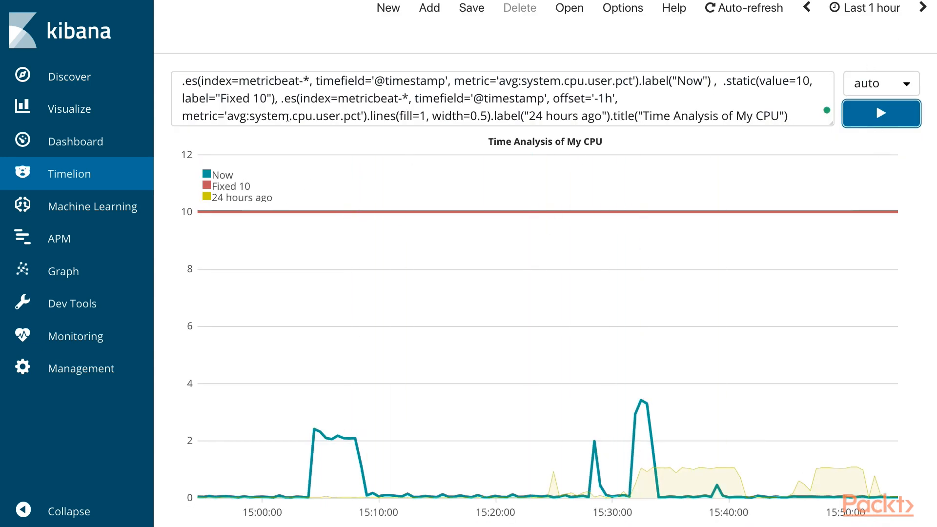
pyautogui.scroll(-3, 269, 99)
pyautogui.scroll(3, 270, 99)
pyautogui.scroll(-1, 270, 99)
pyautogui.scroll(2, 270, 99)
pyautogui.scroll(-4, 270, 99)
pyautogui.scroll(3, 270, 99)
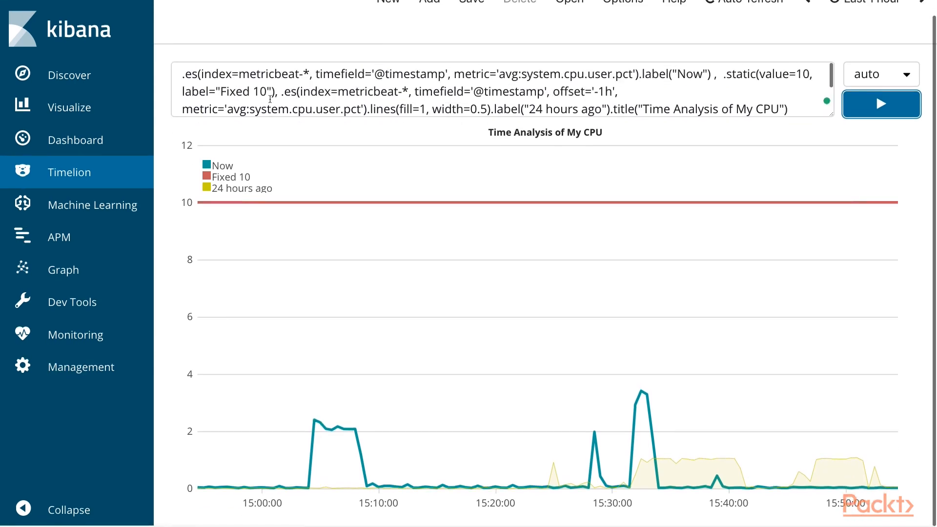
pyautogui.scroll(-1, 269, 99)
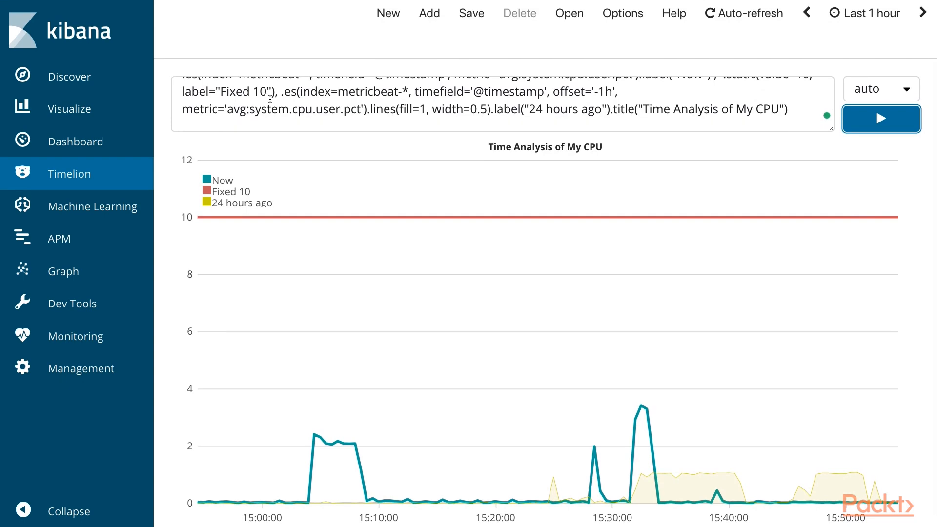